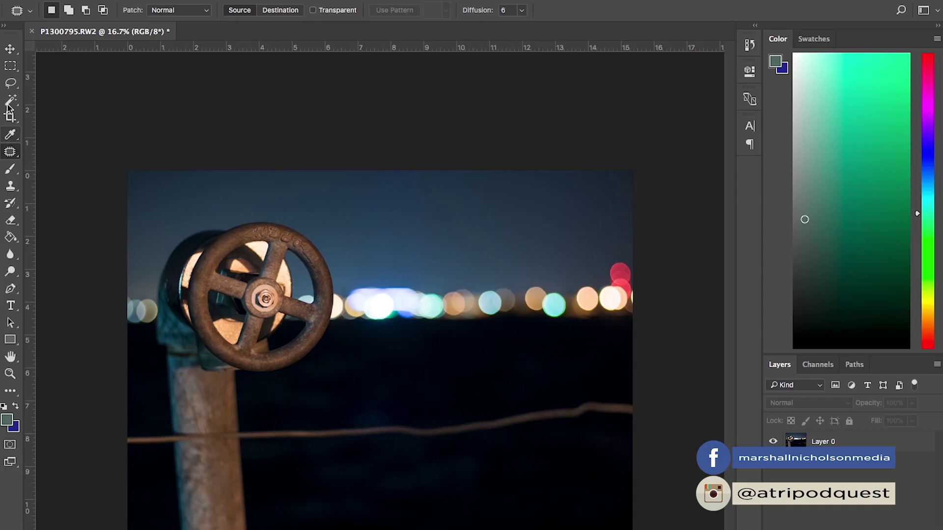
Switch from Spot Healing to the Move tool and make Layer 0 active.
right_click(10, 153)
click(46, 149)
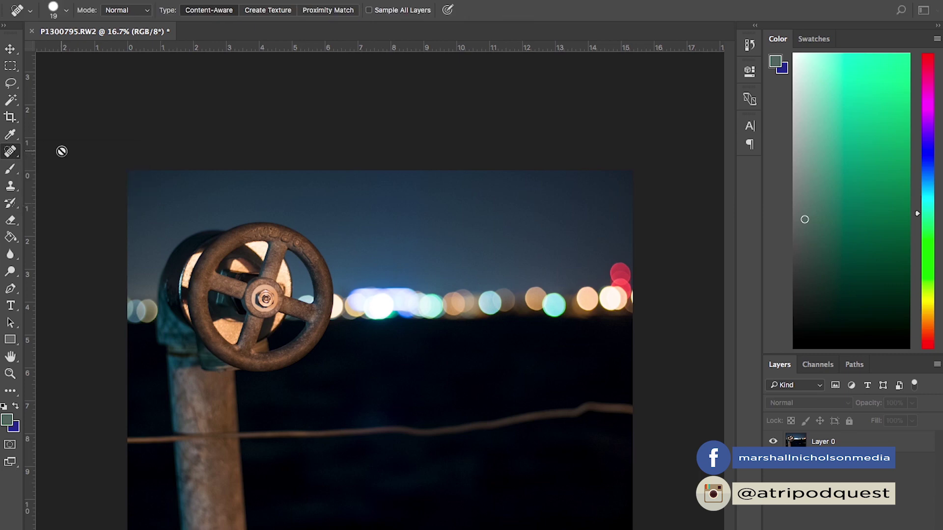
click(11, 49)
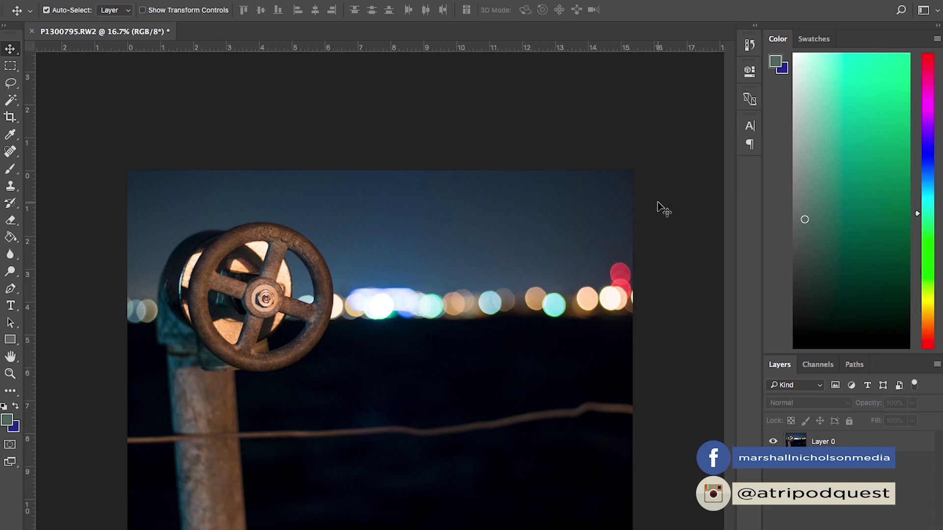
click(821, 441)
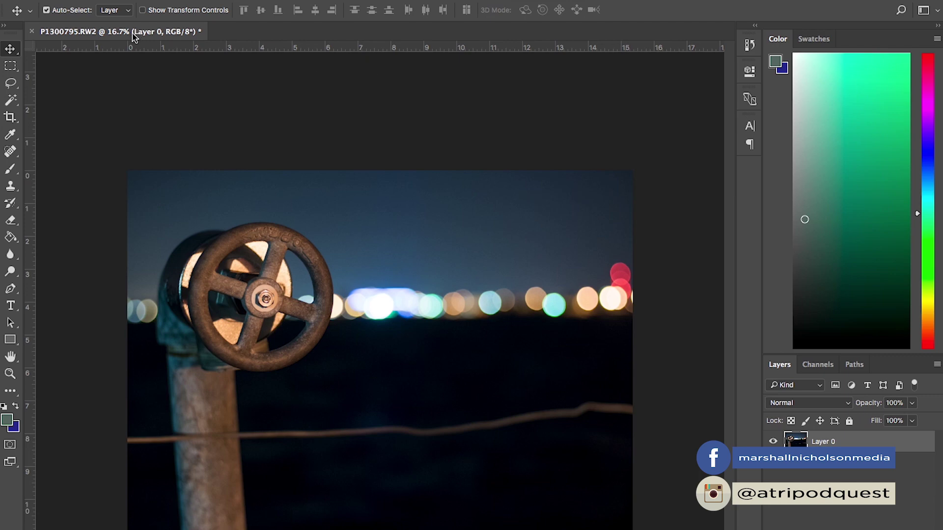
Choose the Patch Tool and begin outlining the horizontal wire's right end.
click(11, 154)
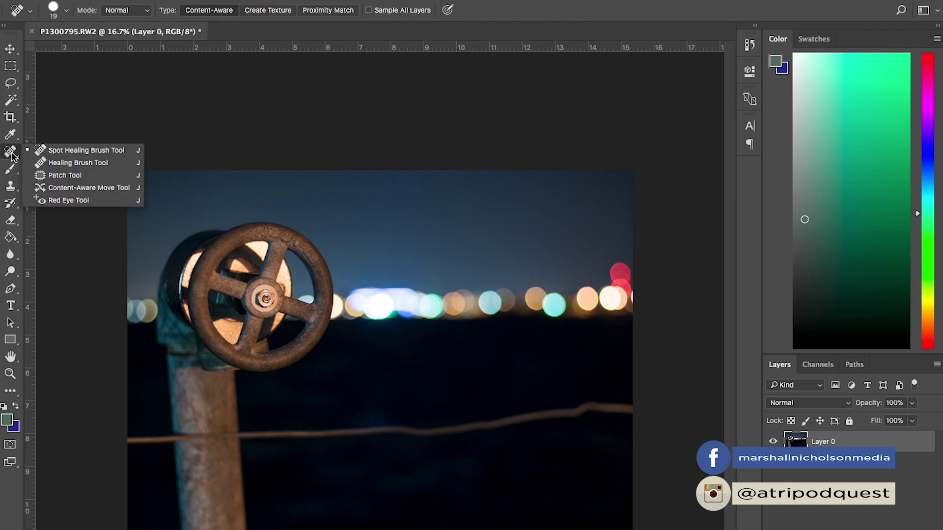
click(51, 179)
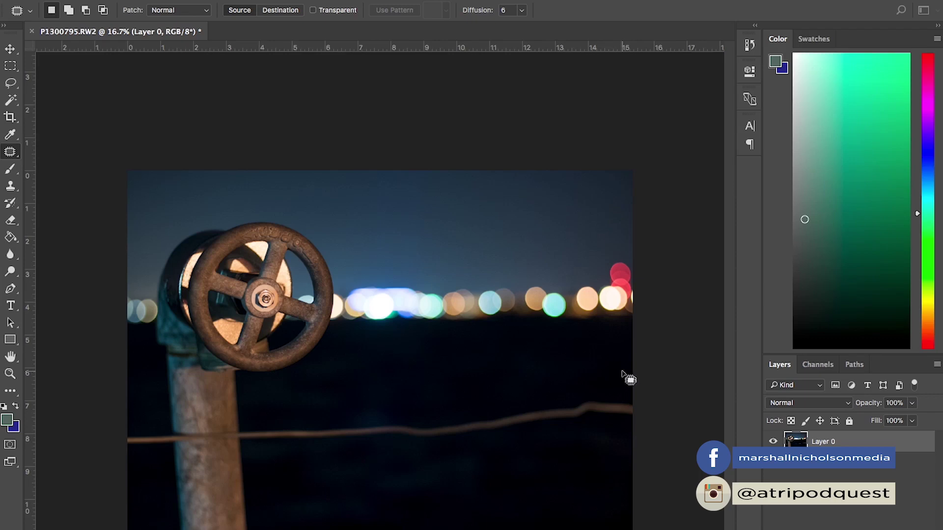
drag(621, 373, 570, 434)
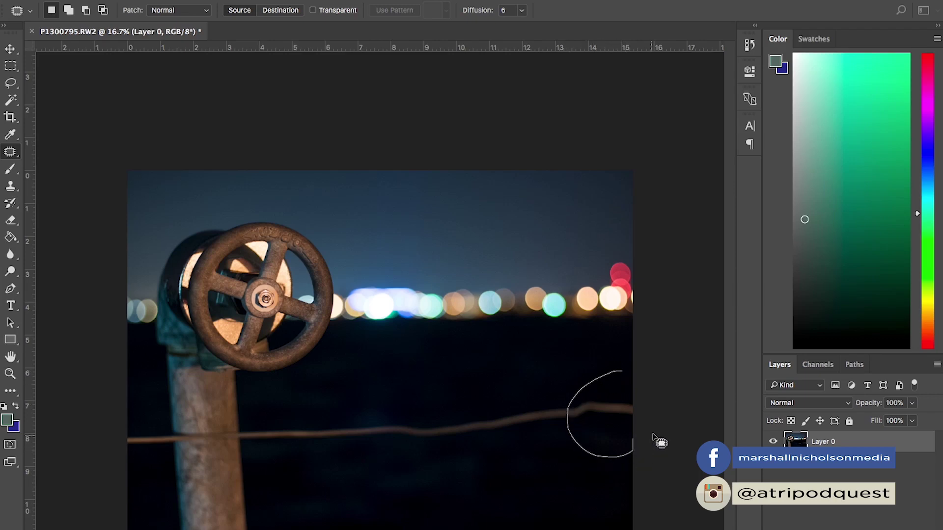
Close the freehand outline around the wire's right end near the image edge.
drag(569, 434, 626, 372)
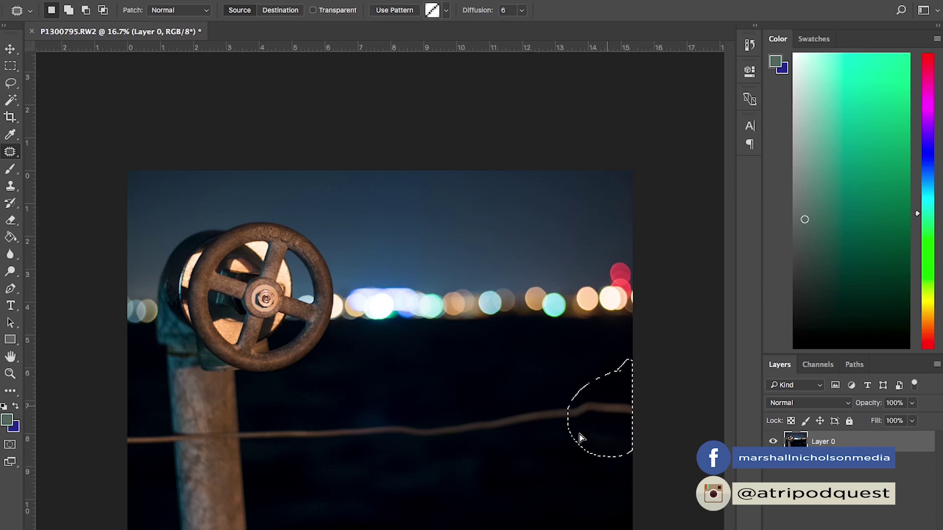
Replace the wire's right end with dark background, then outline the wire further toward the pipe.
drag(571, 448, 527, 499)
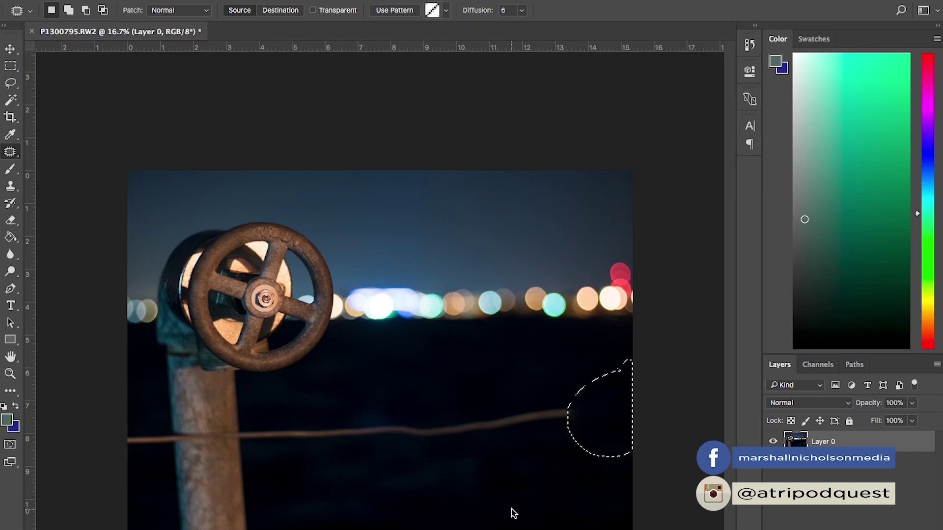
mouse_move(566, 420)
mouse_down()
mouse_move(571, 396)
mouse_move(442, 442)
mouse_move(190, 451)
mouse_move(169, 421)
mouse_move(271, 501)
mouse_up()
Clear the patch selection with Ctrl+D, leaving the valve photo wire-free.
key(ctrl+d)
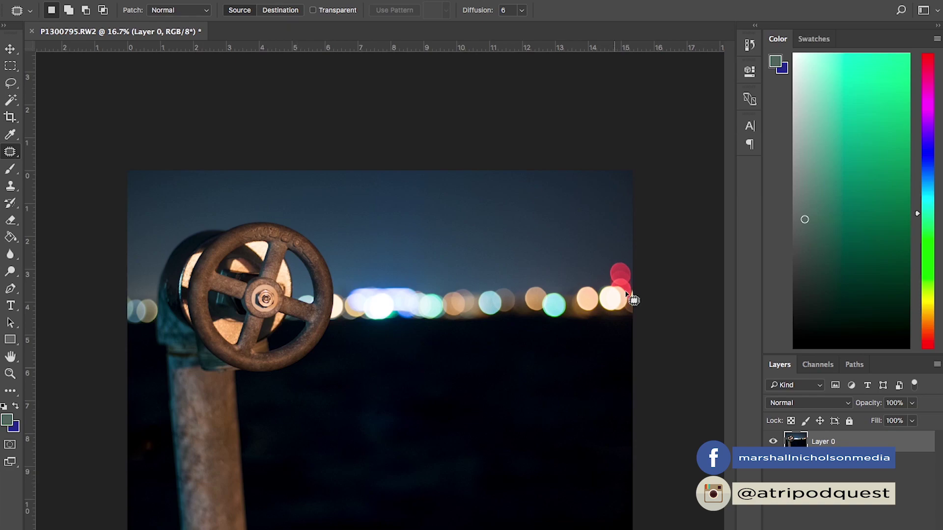